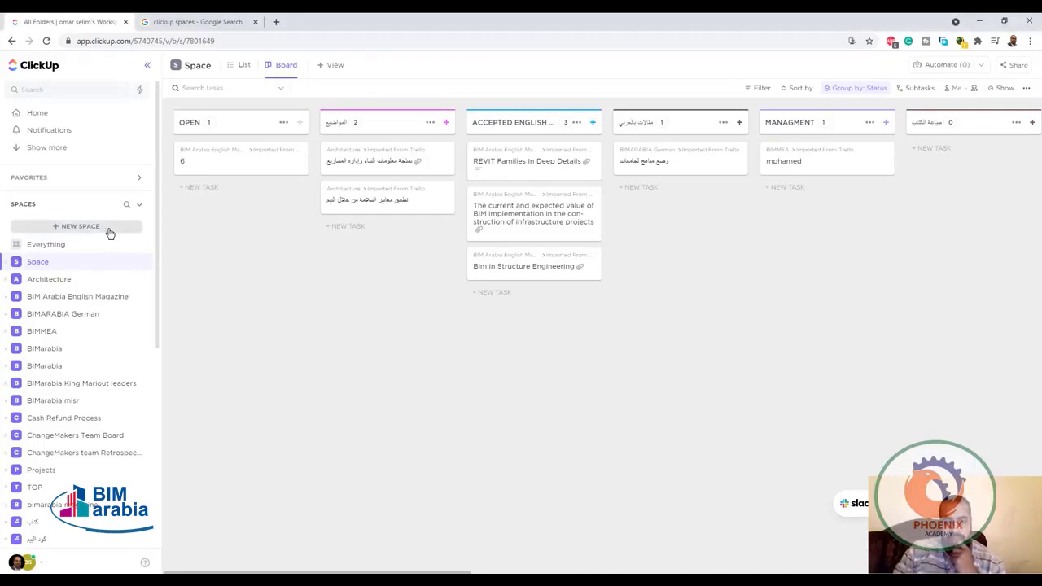
# Start a new Space named PANDA
pyautogui.click(94, 228)
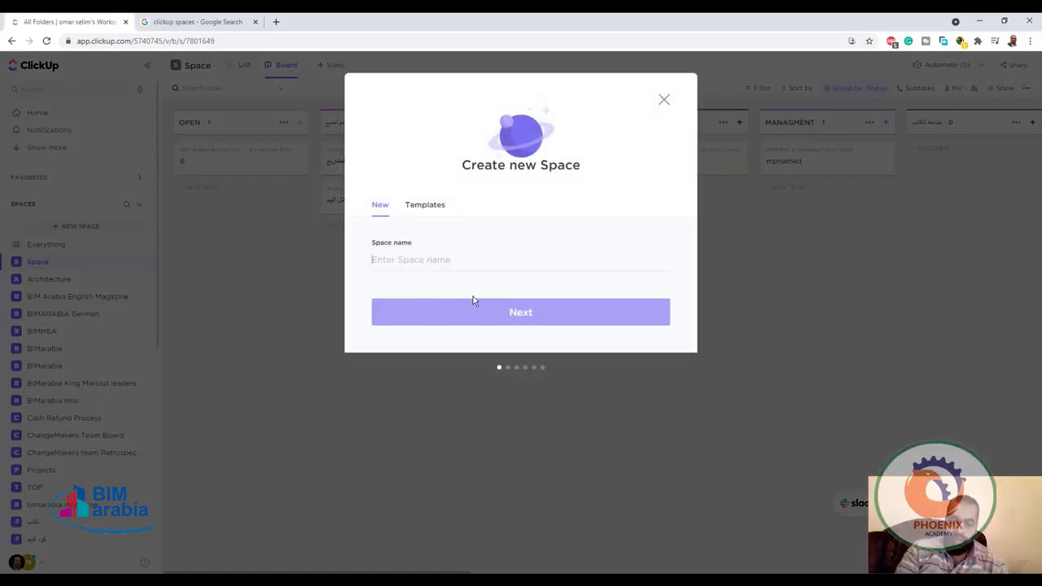
pyautogui.write('PANDA')
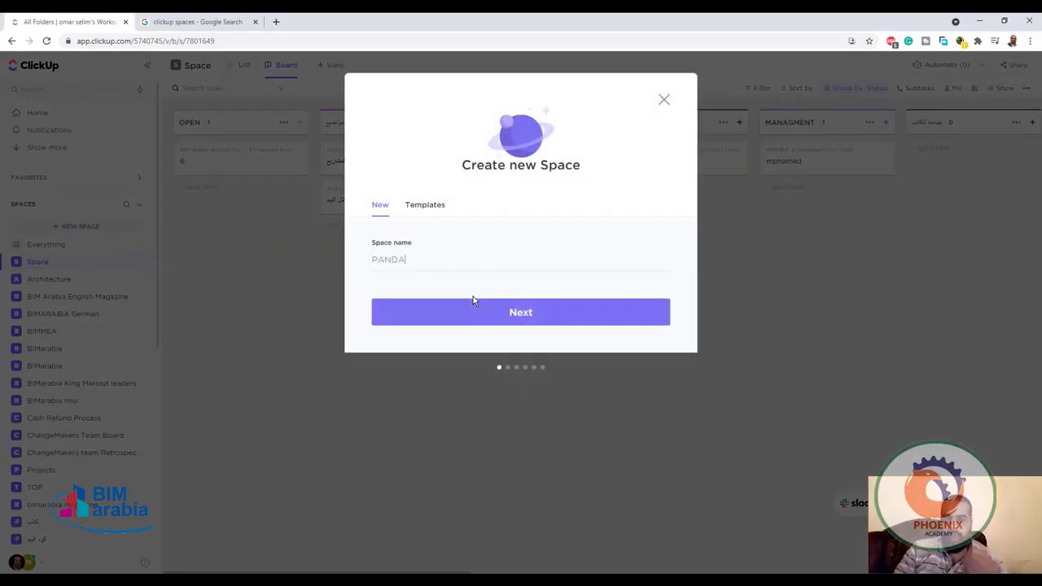
pyautogui.click(533, 324)
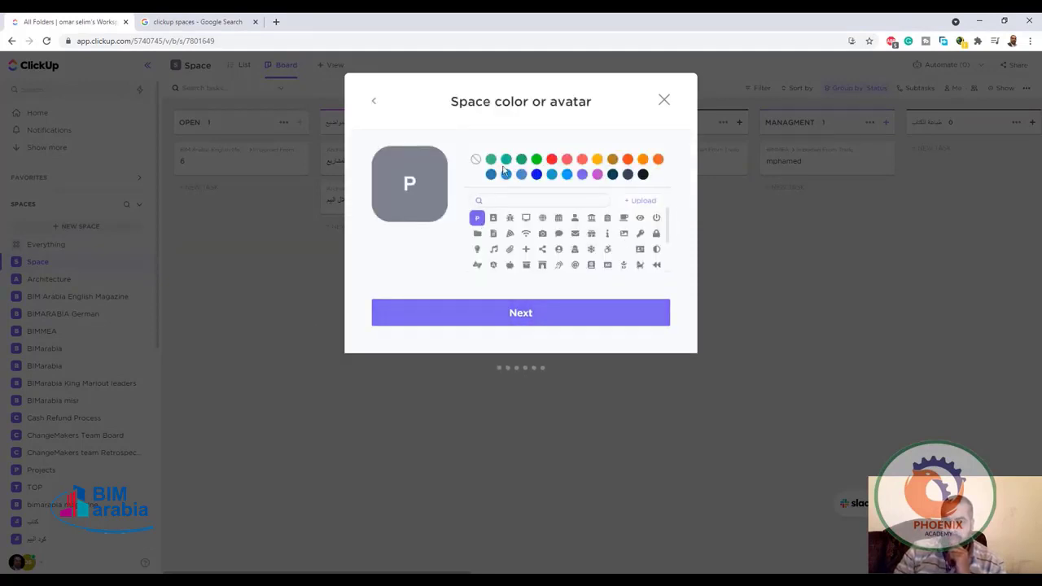
# Give PANDA a dark-blue bank avatar and make the Space private
pyautogui.click(537, 174)
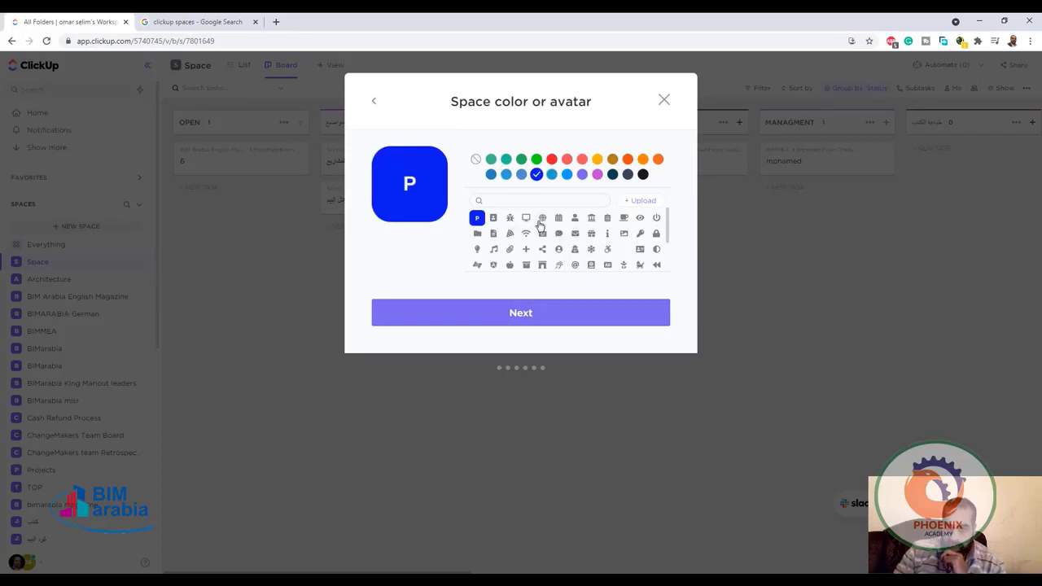
pyautogui.click(542, 220)
pyautogui.click(591, 220)
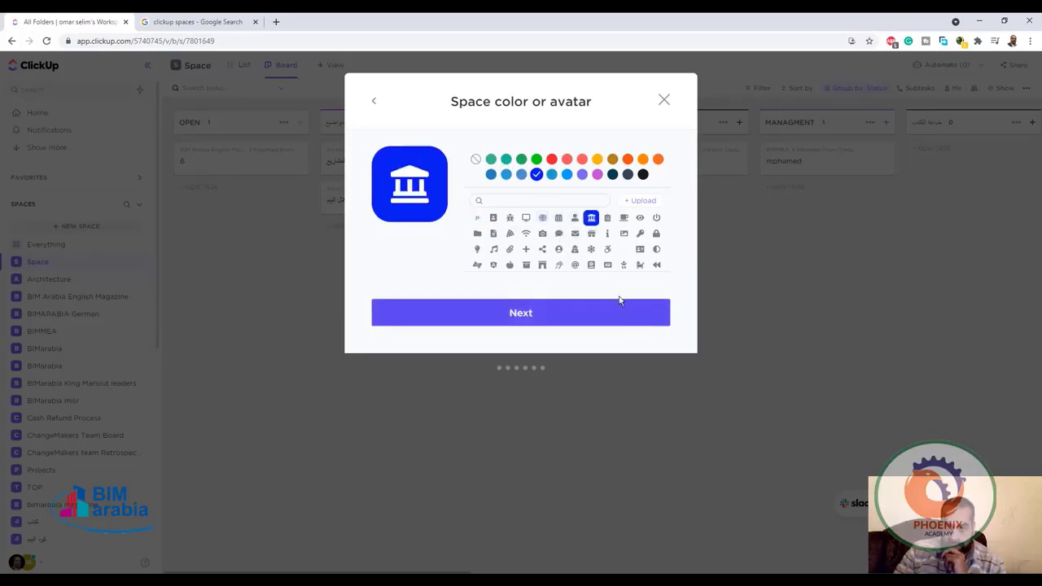
pyautogui.click(528, 318)
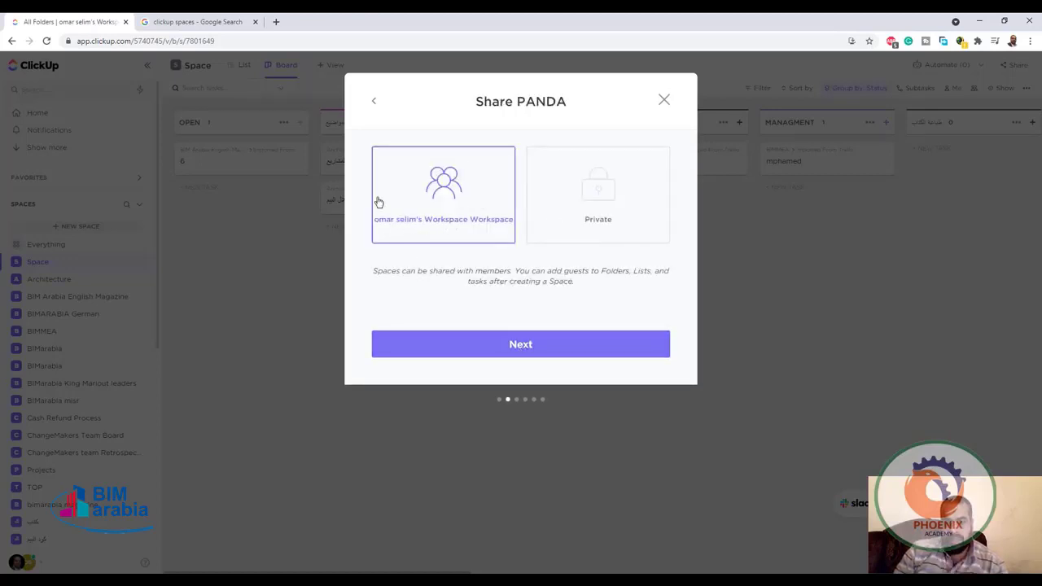
pyautogui.click(576, 215)
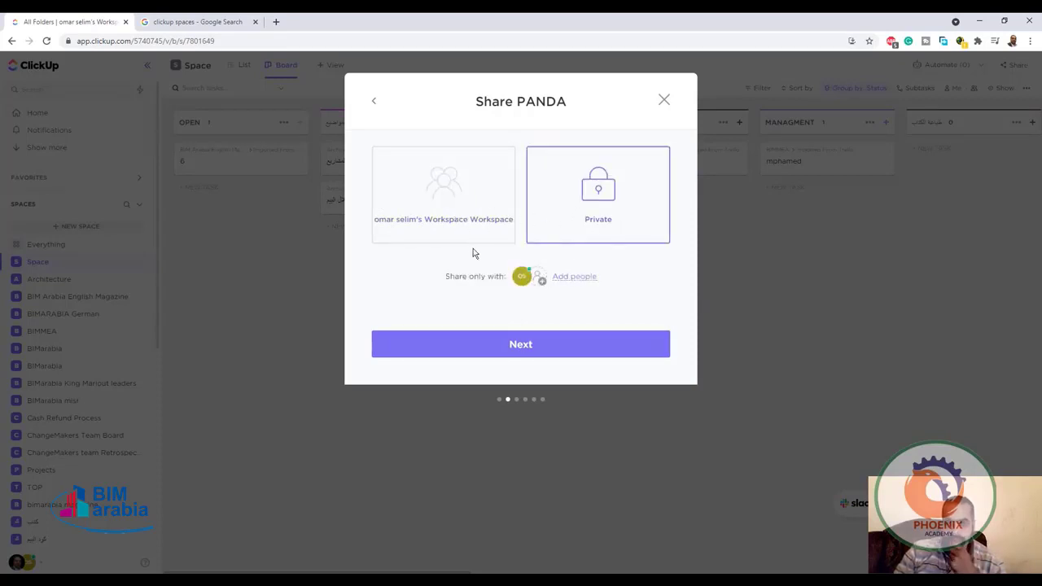
pyautogui.click(536, 348)
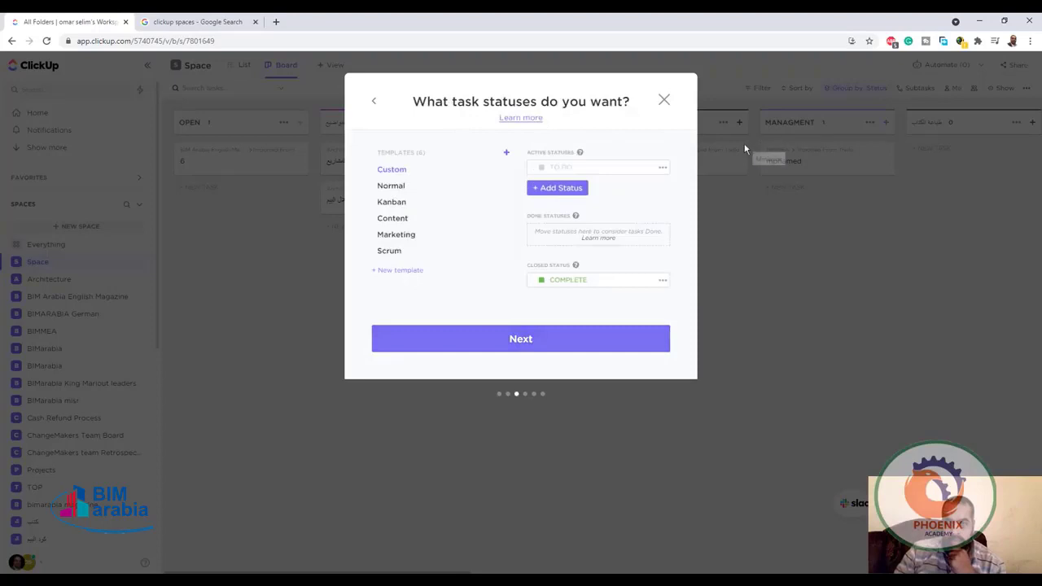
# Compare the Normal, Kanban and Content status templates, then apply Scrum to PANDA
pyautogui.click(394, 186)
pyautogui.click(395, 210)
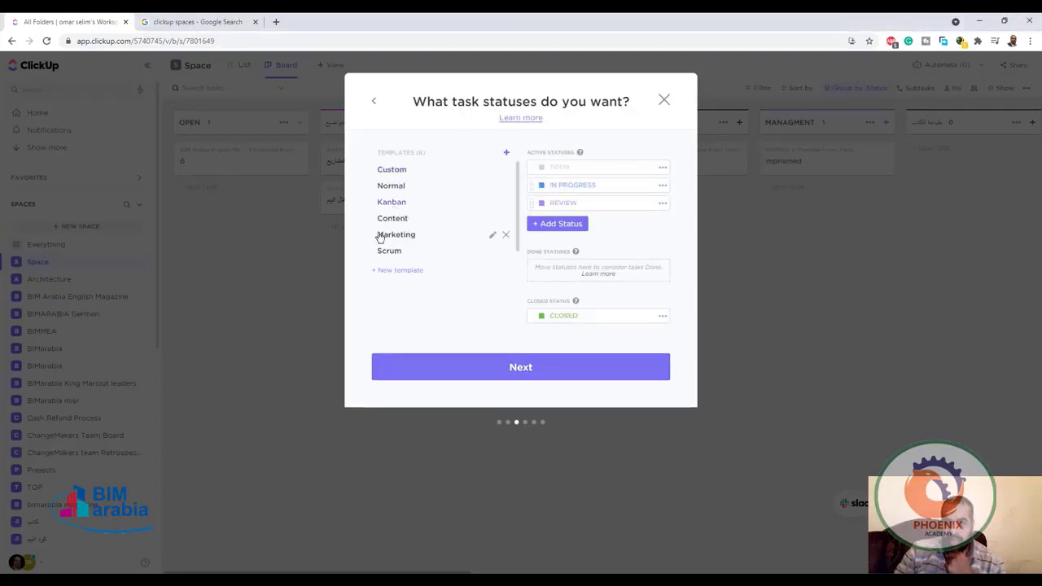
pyautogui.click(397, 220)
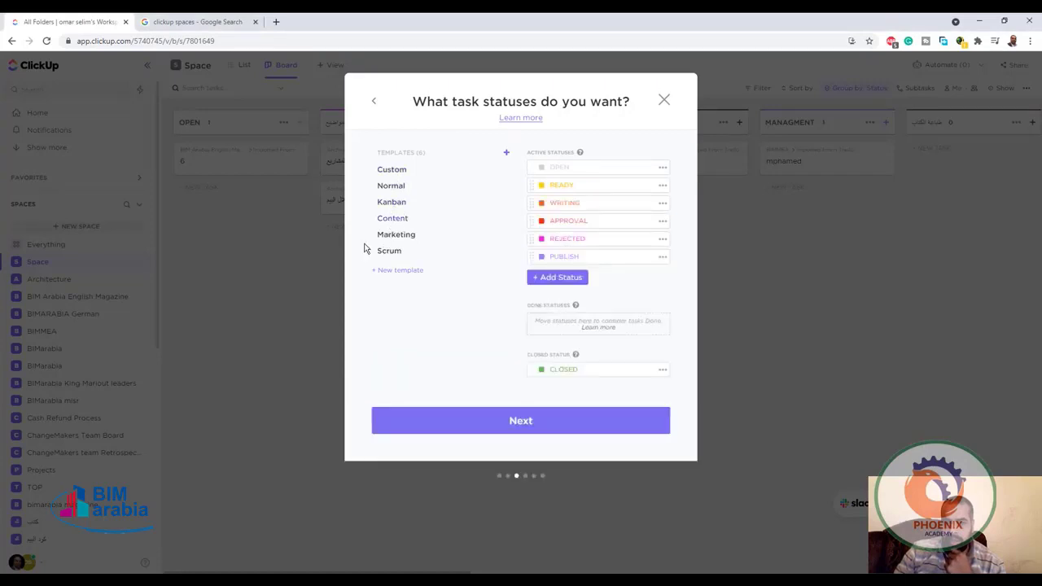
pyautogui.click(396, 238)
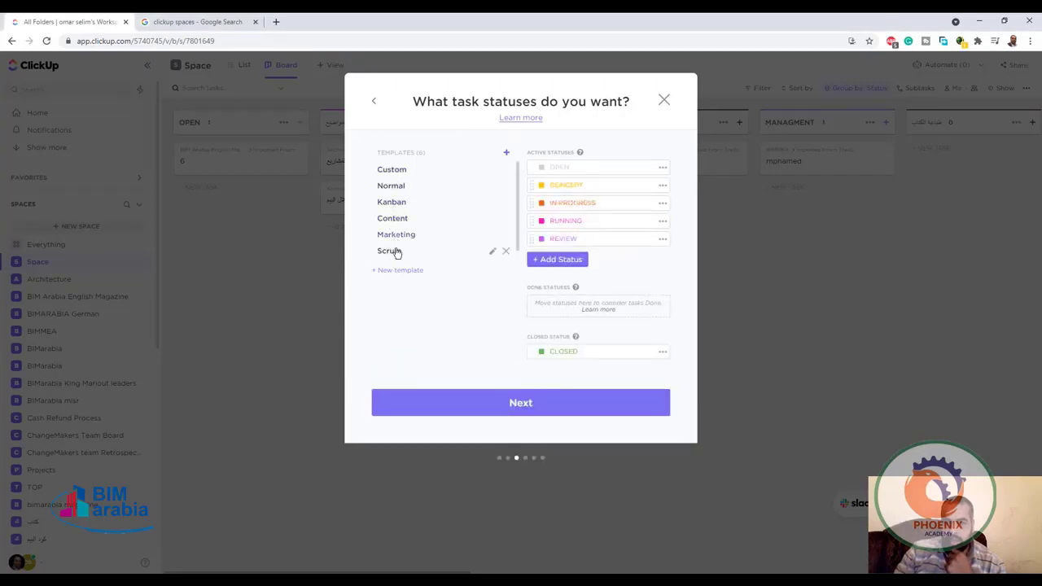
pyautogui.click(395, 253)
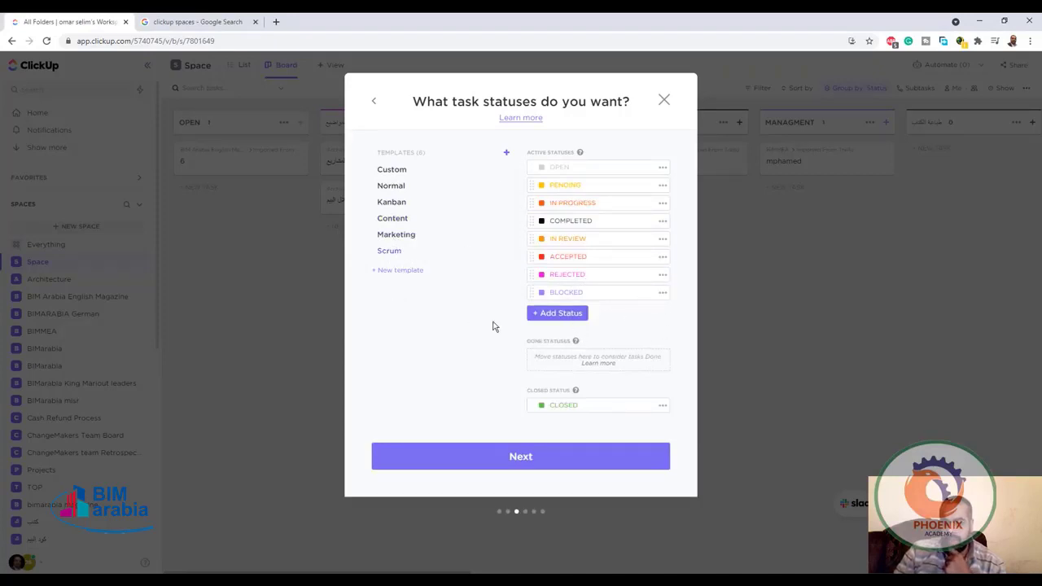
pyautogui.click(570, 320)
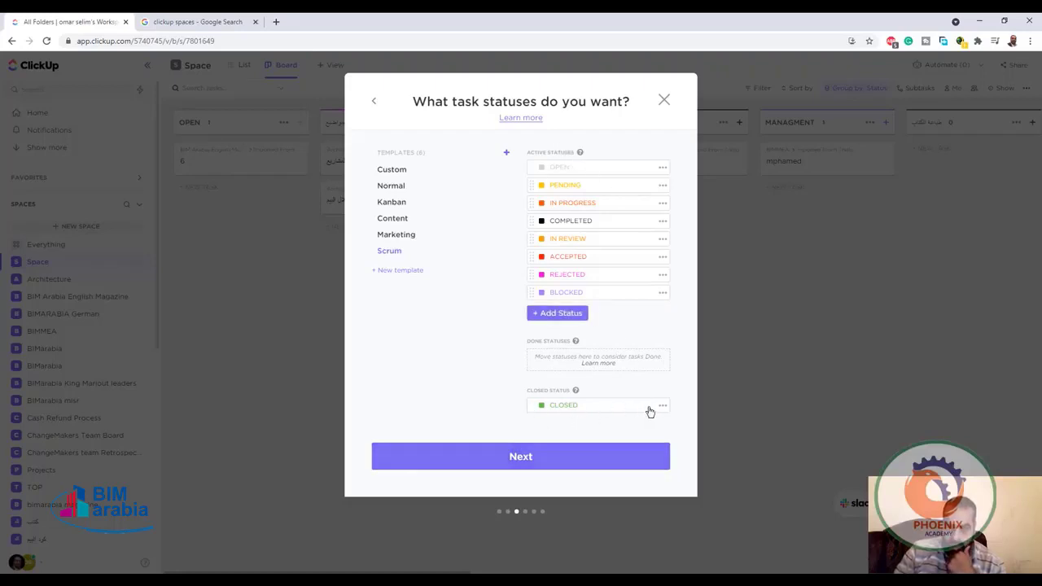
pyautogui.click(663, 168)
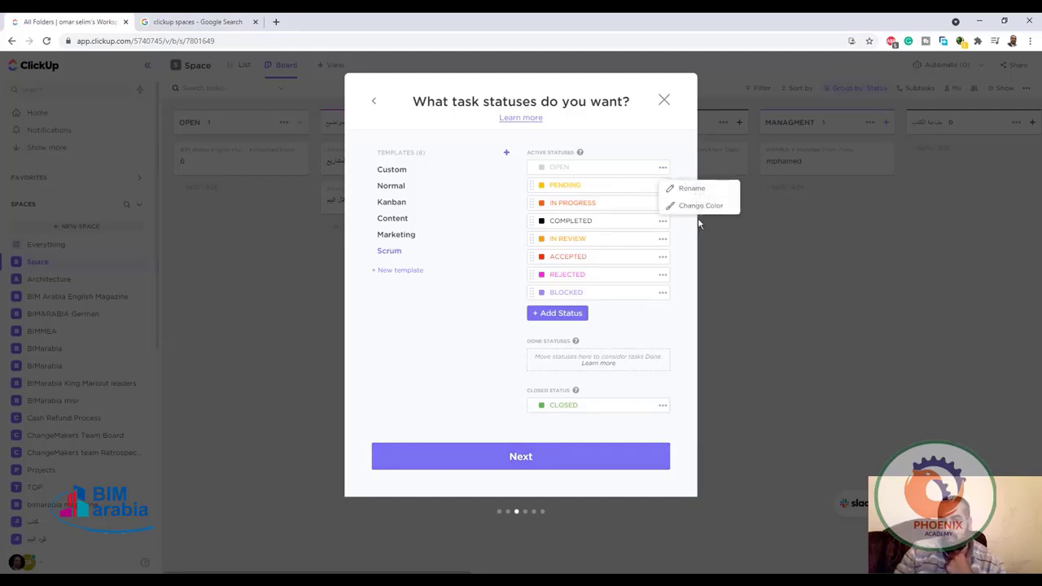
pyautogui.click(446, 354)
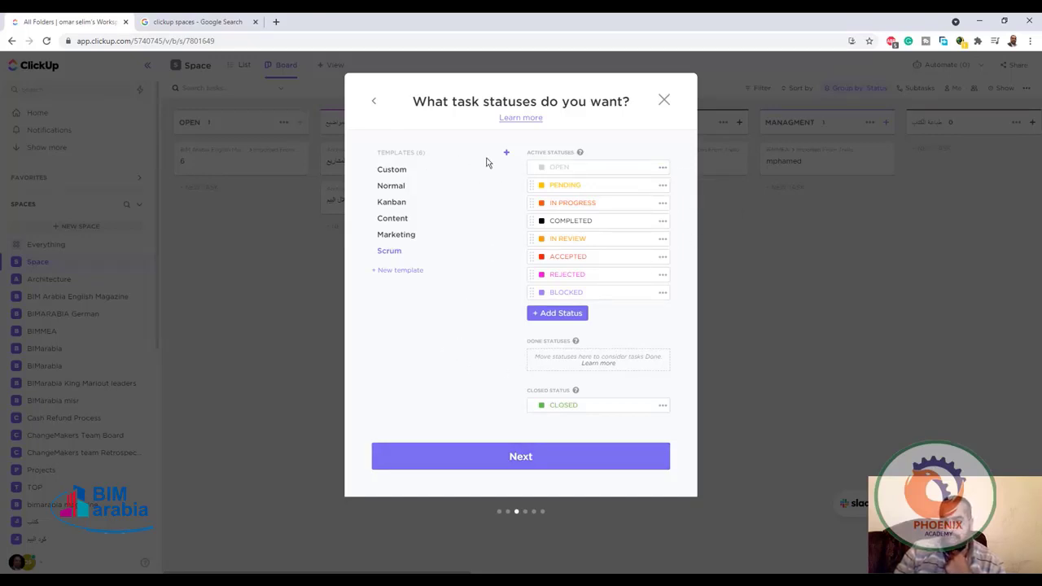
pyautogui.click(530, 459)
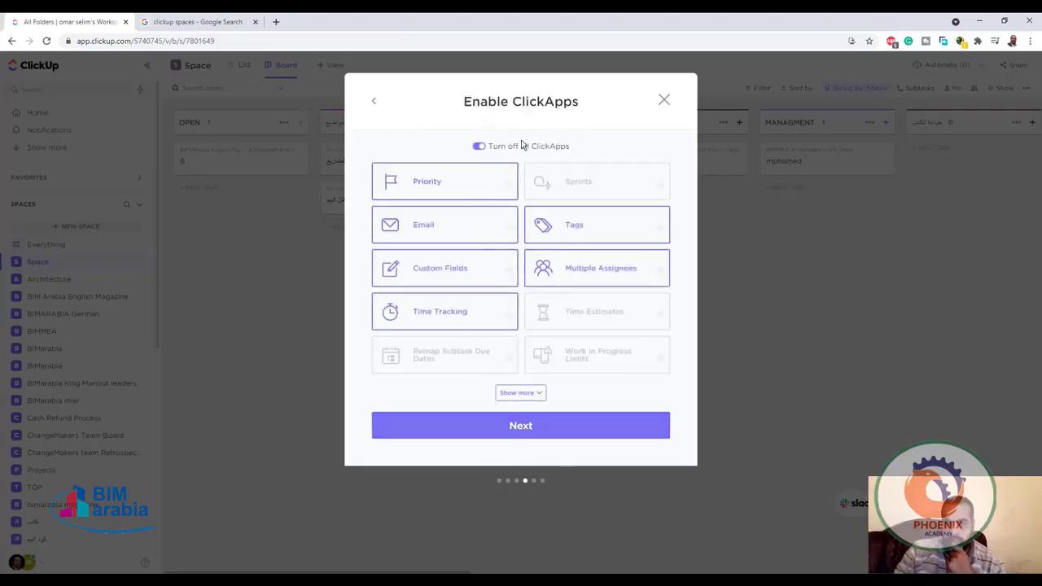
# Enable the Sprints, Time Estimates and Remap Subtask Due Dates ClickApps
pyautogui.click(548, 183)
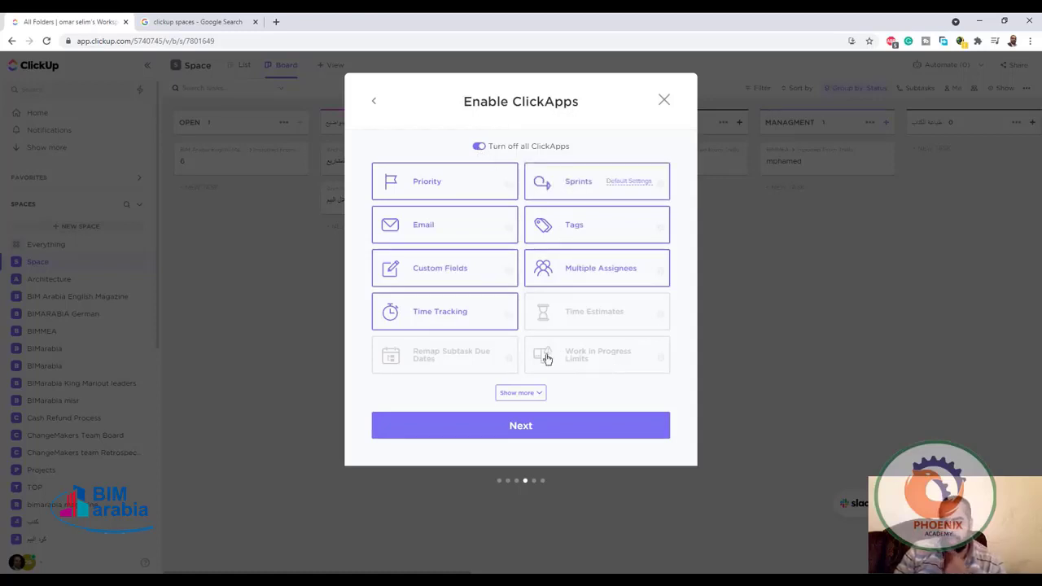
pyautogui.click(606, 325)
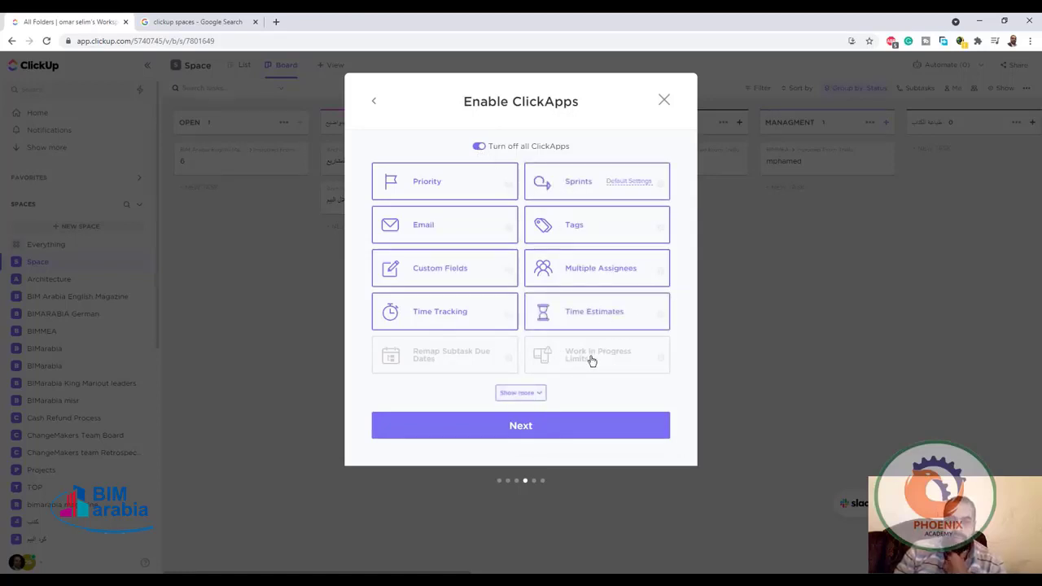
pyautogui.click(431, 365)
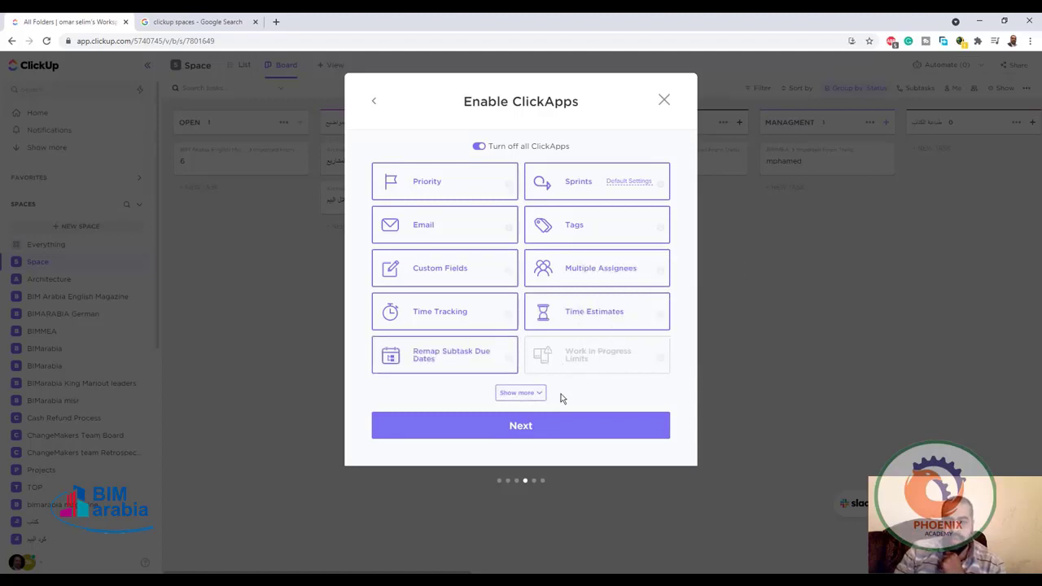
pyautogui.moveTo(581, 364)
pyautogui.click(588, 423)
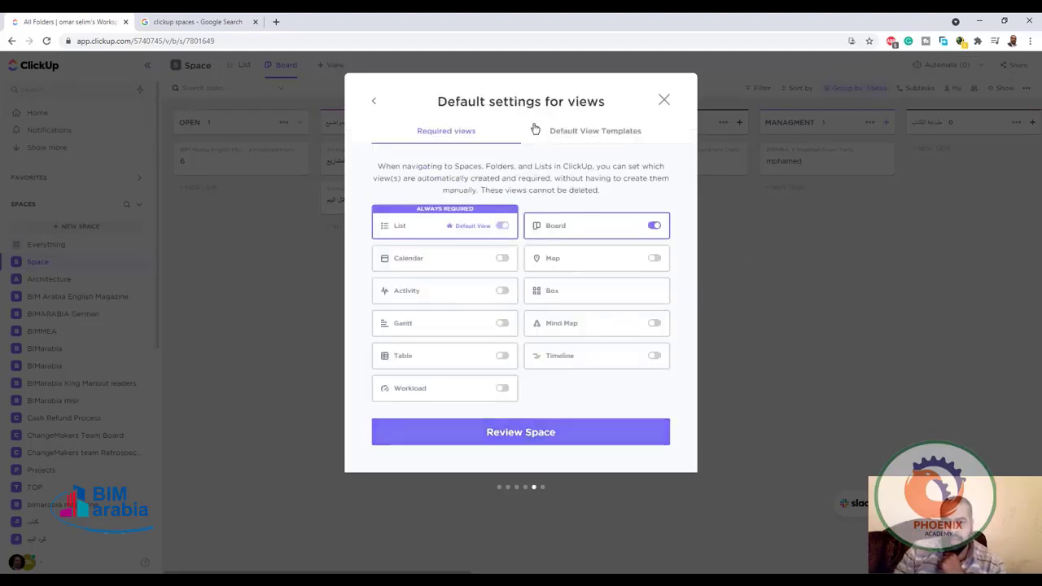
# Toggle Calendar, Activity, Map, Mind Map, Timeline, Gantt, Table and Workload required views, then review PANDA
pyautogui.click(503, 259)
pyautogui.click(503, 292)
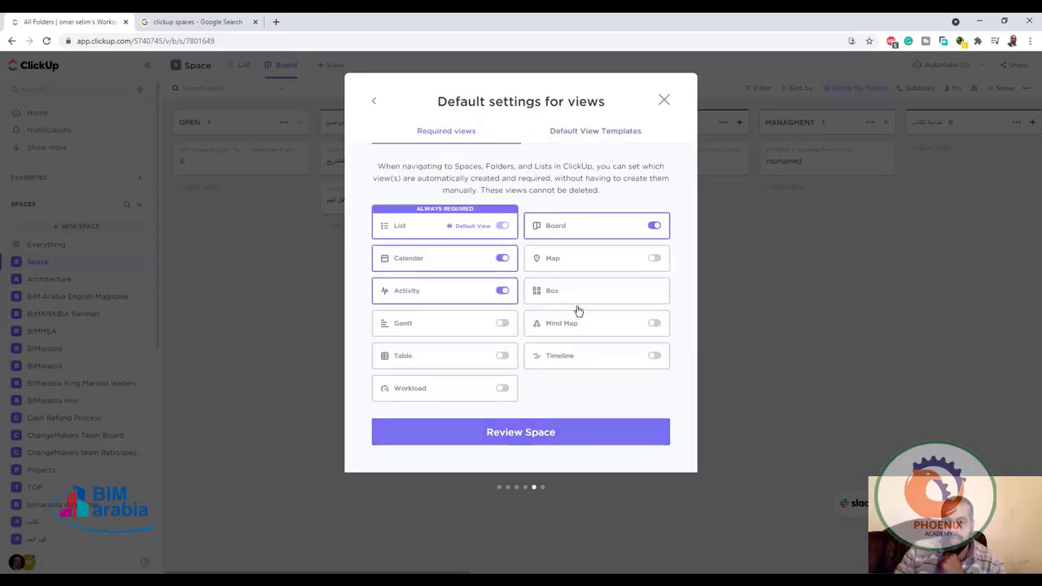
pyautogui.click(655, 259)
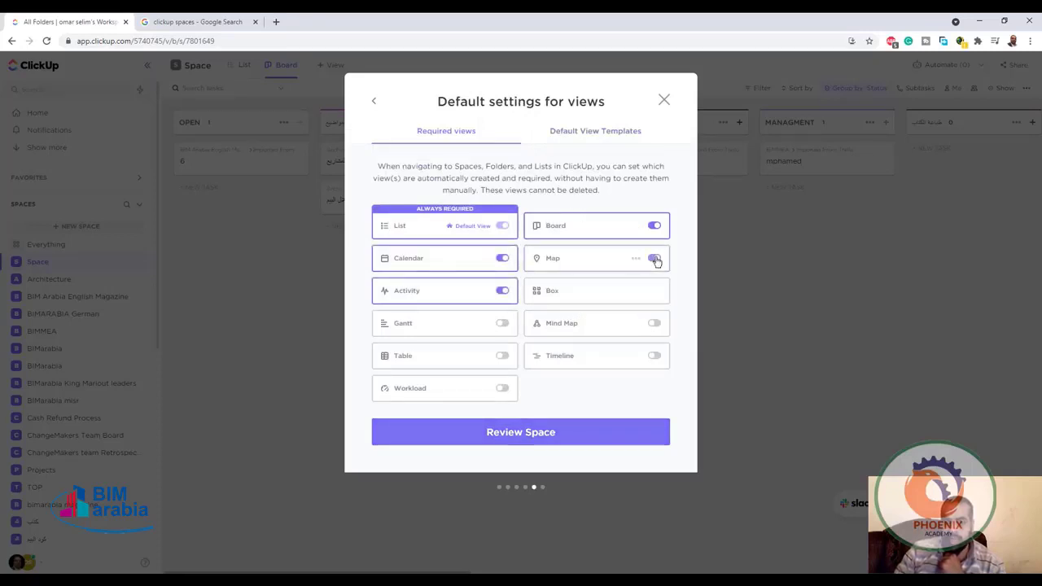
pyautogui.click(655, 325)
pyautogui.click(655, 356)
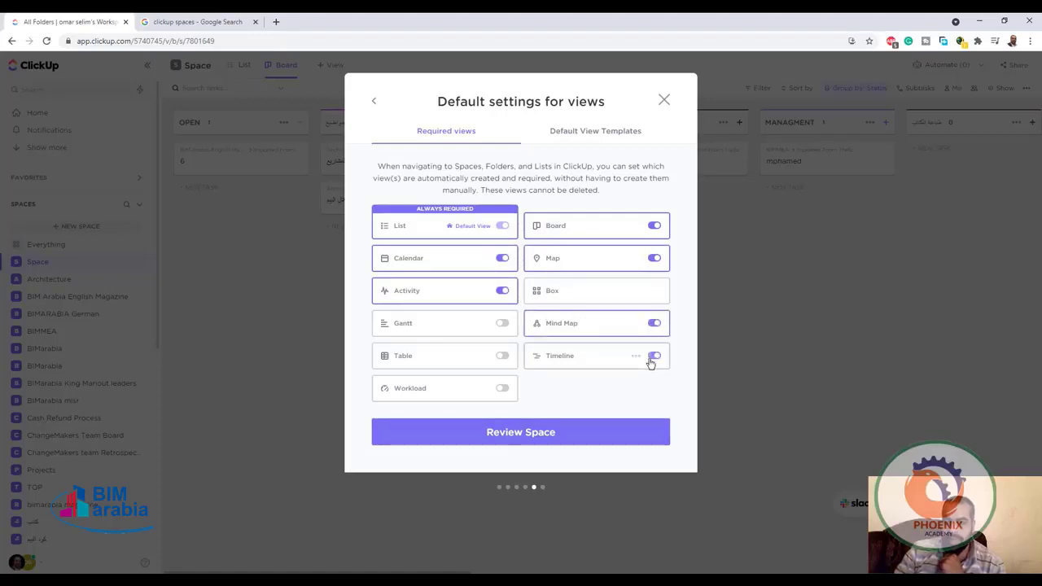
pyautogui.click(504, 324)
pyautogui.click(504, 356)
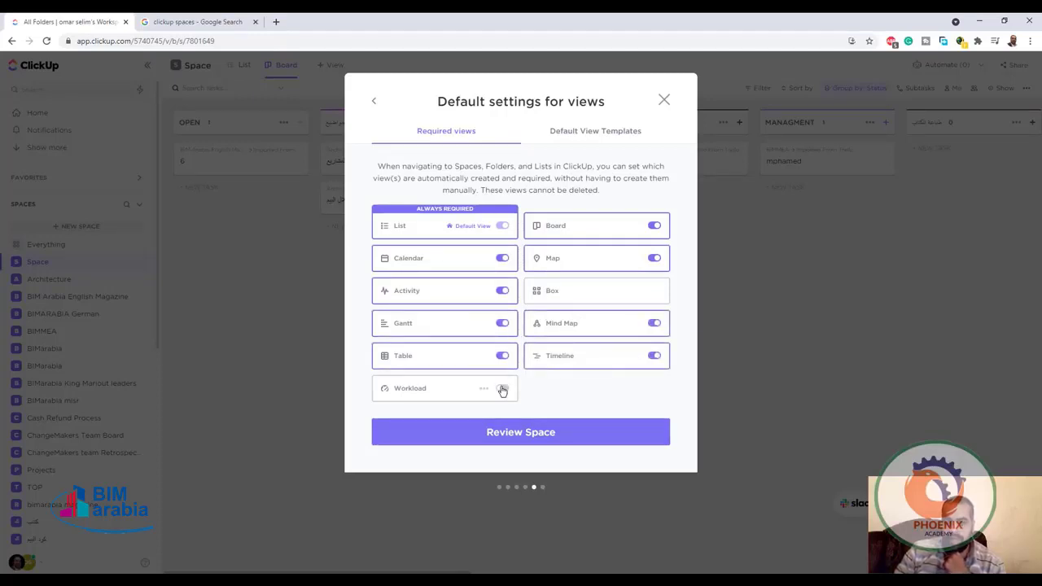
pyautogui.click(503, 388)
pyautogui.click(557, 433)
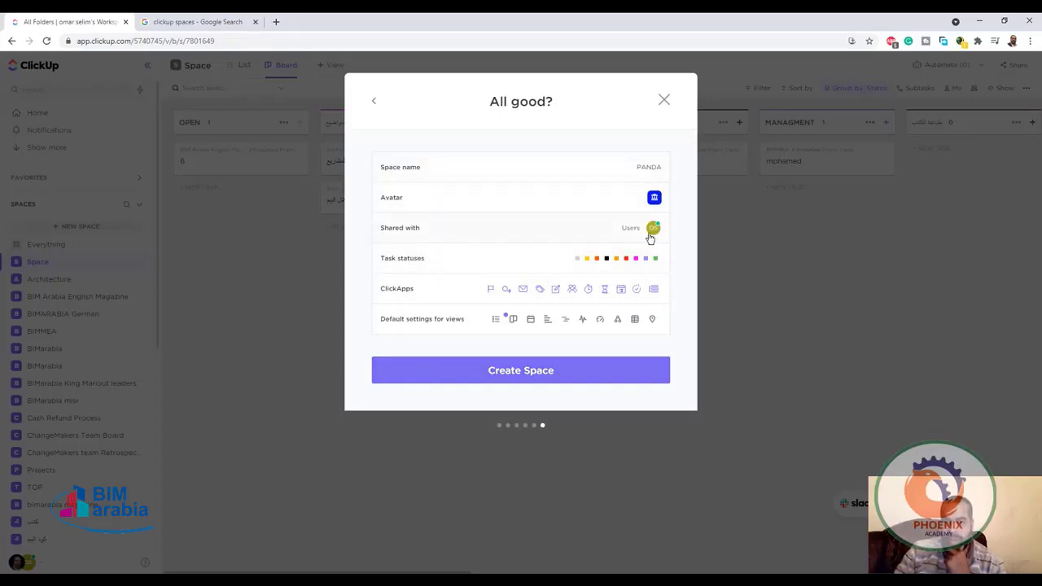
# Try creating PANDA, then close the free-plan 5-Space limit notice
pyautogui.click(508, 376)
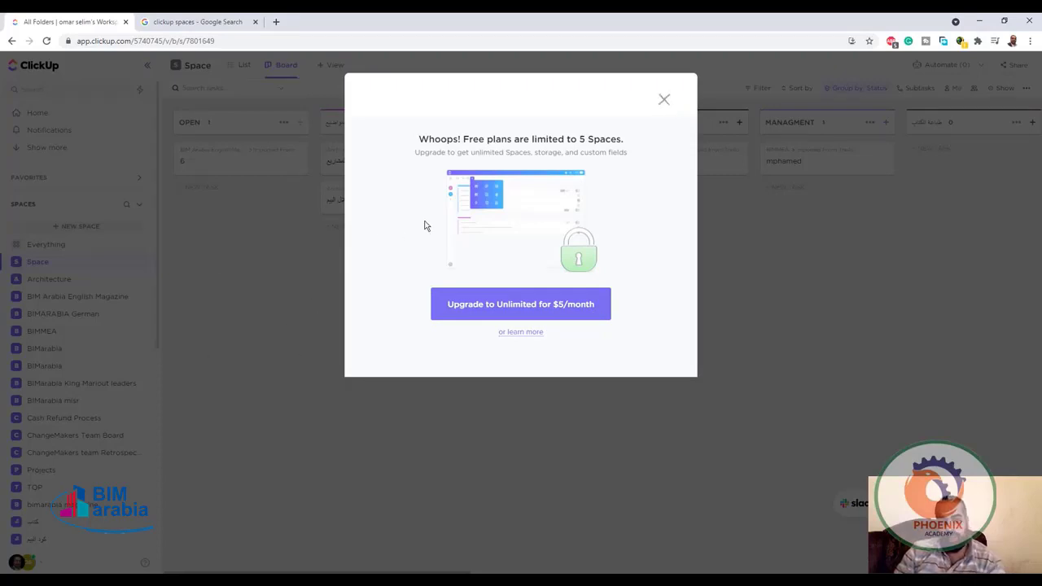
pyautogui.click(664, 102)
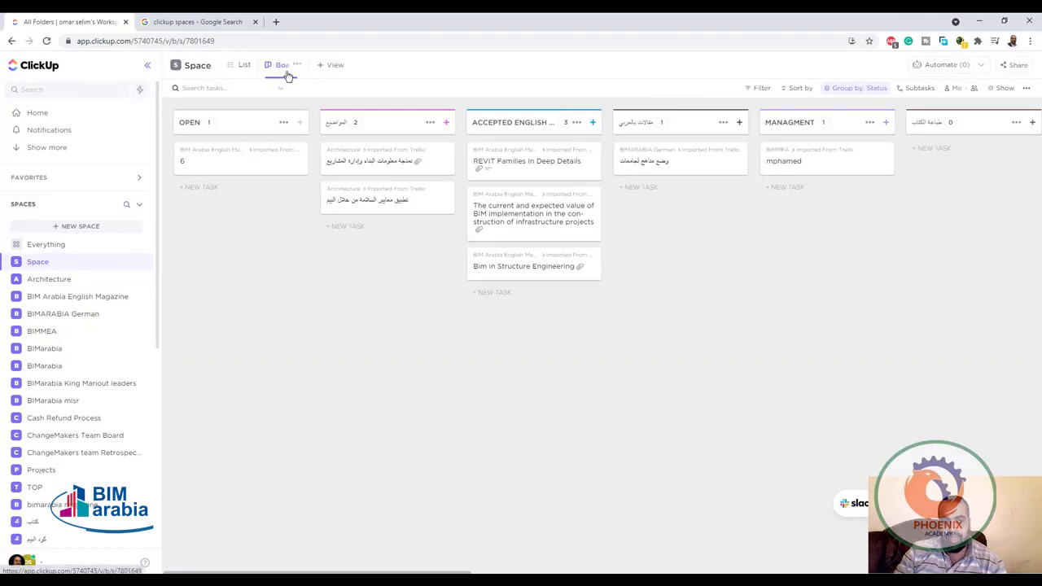
# Add a Timeline view to the existing Space beside Board
pyautogui.click(326, 67)
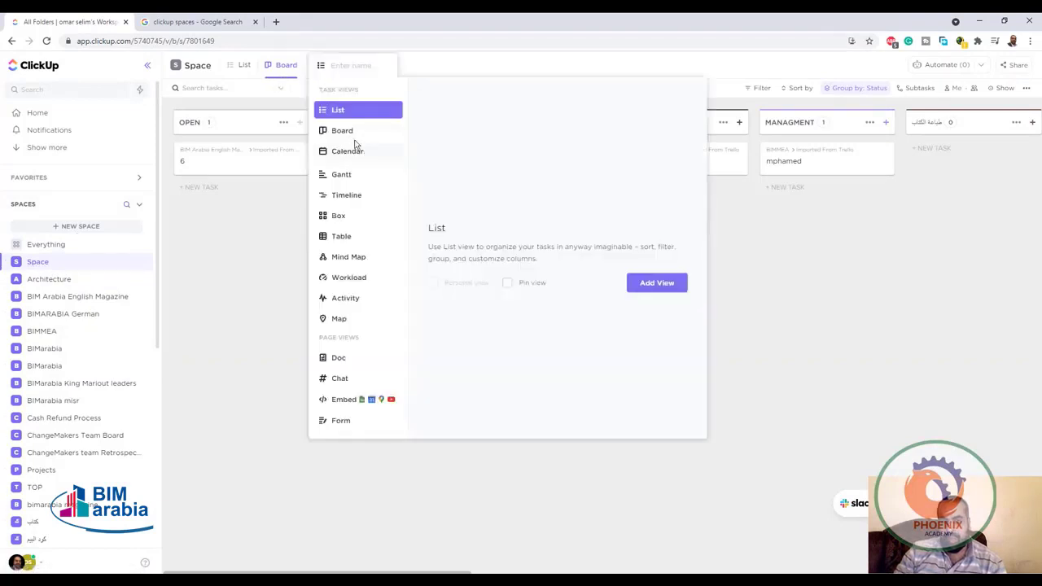
pyautogui.click(348, 203)
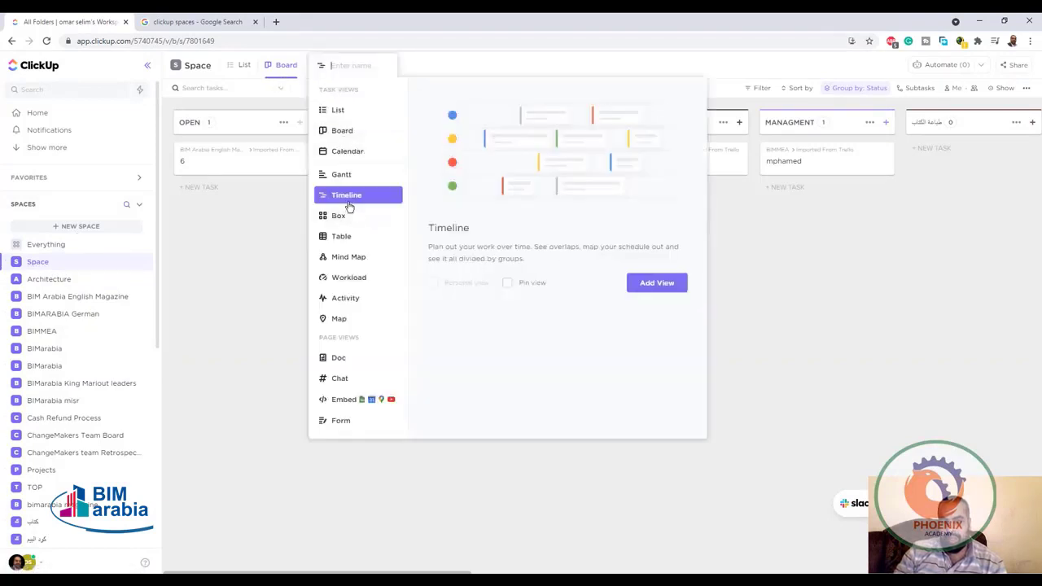
pyautogui.click(636, 283)
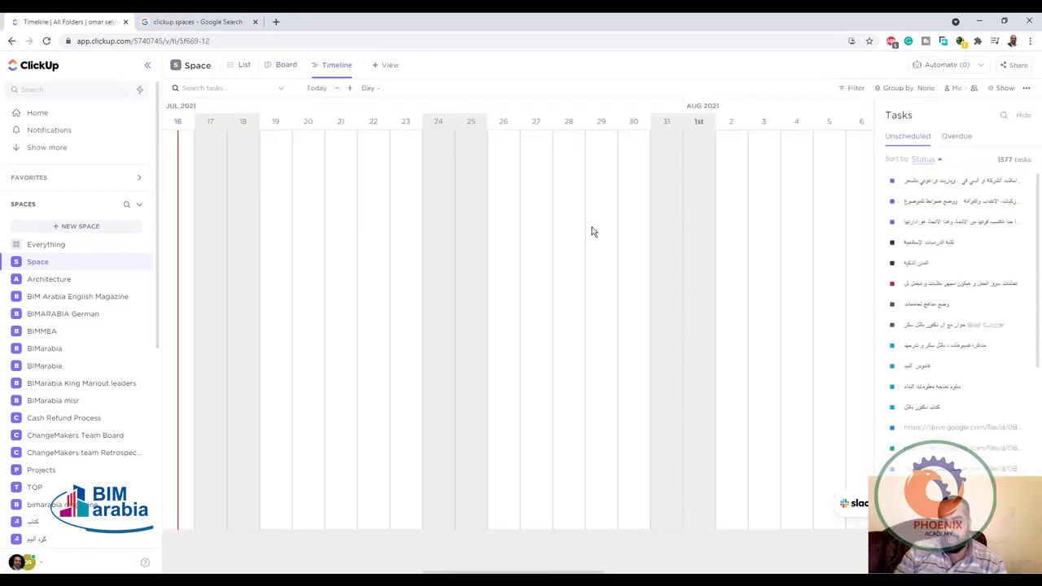
# Schedule one task for Jul 26–Aug 2 and the 'قاموس البيم' task for Jul 21–24
pyautogui.moveTo(926, 270); pyautogui.dragTo(540, 244)
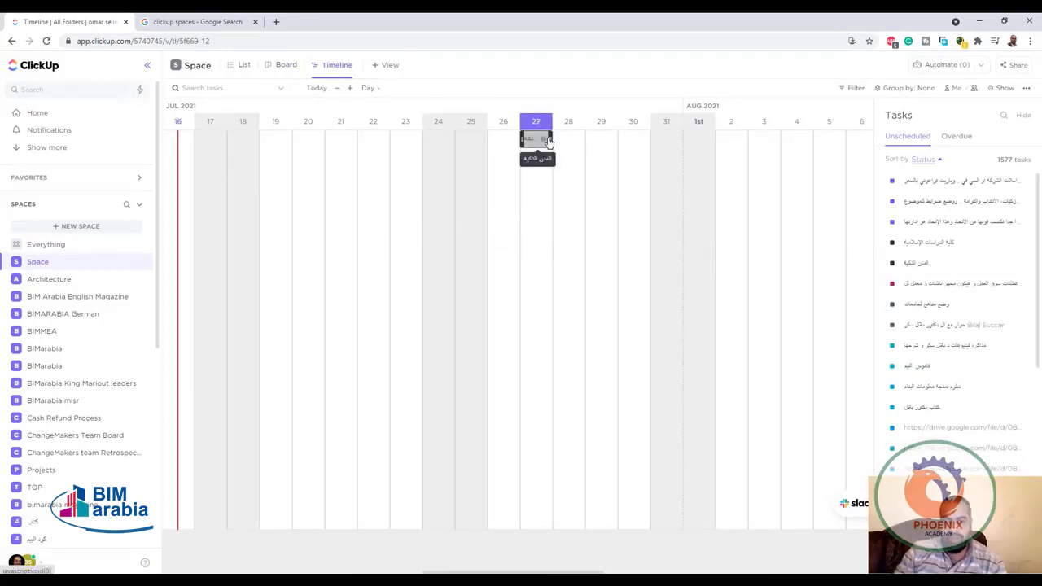
pyautogui.moveTo(550, 139); pyautogui.dragTo(778, 139)
pyautogui.moveTo(650, 136)
pyautogui.mouseDown()
pyautogui.moveTo(629, 232)
pyautogui.moveTo(744, 293)
pyautogui.mouseUp()
pyautogui.moveTo(876, 345); pyautogui.dragTo(350, 230)
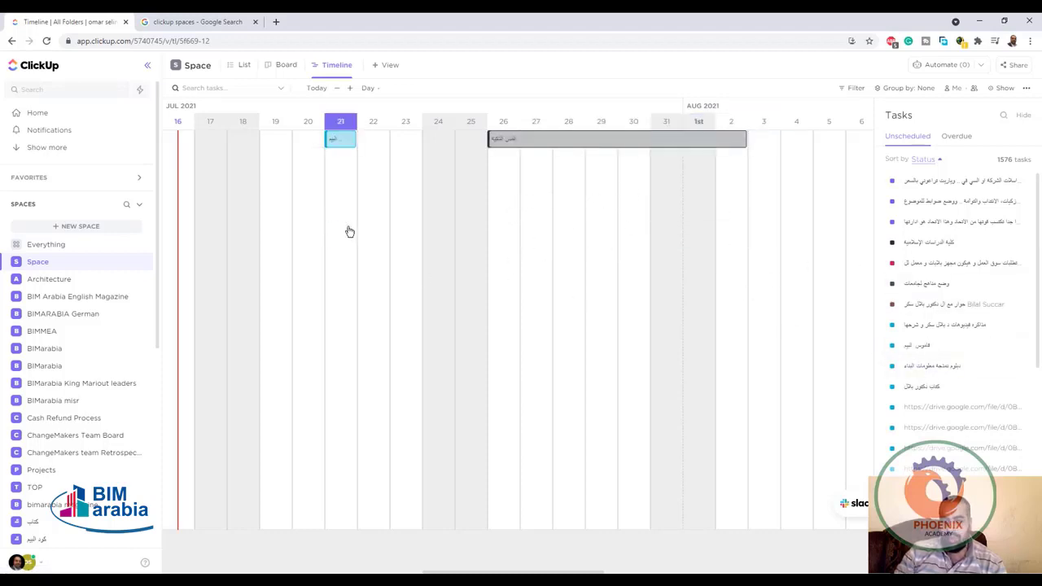
pyautogui.moveTo(356, 138)
pyautogui.mouseDown()
pyautogui.moveTo(447, 138)
pyautogui.moveTo(428, 140)
pyautogui.mouseUp()
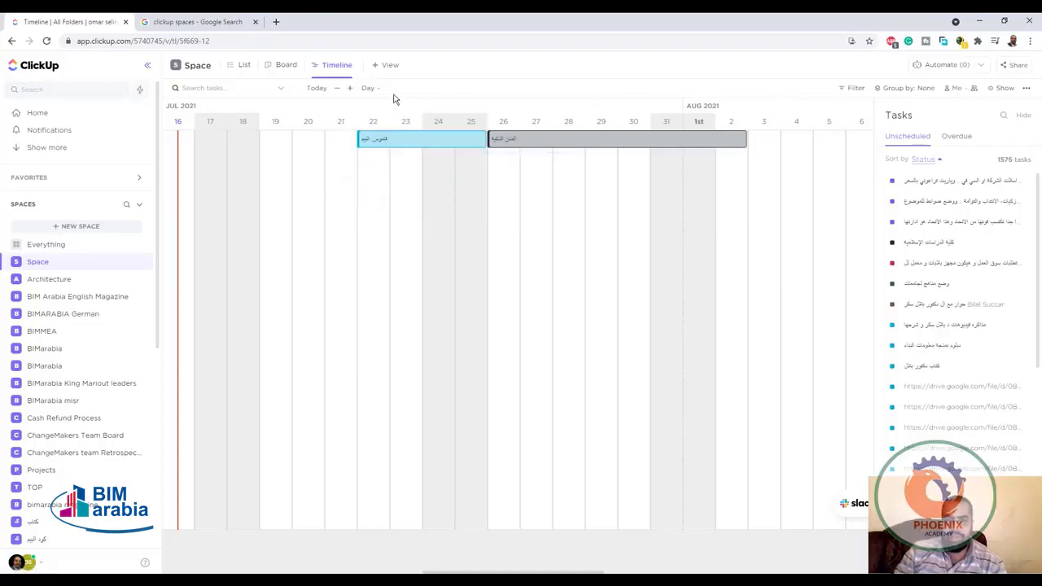
# Switch the timeline scale to Week and shift the blue task one day later
pyautogui.click(371, 87)
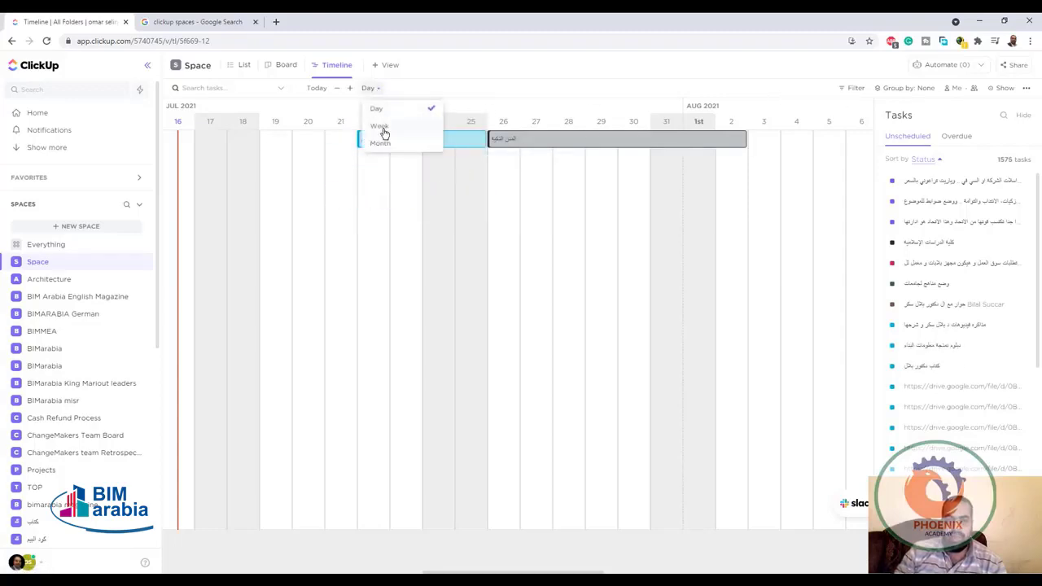
pyautogui.click(380, 126)
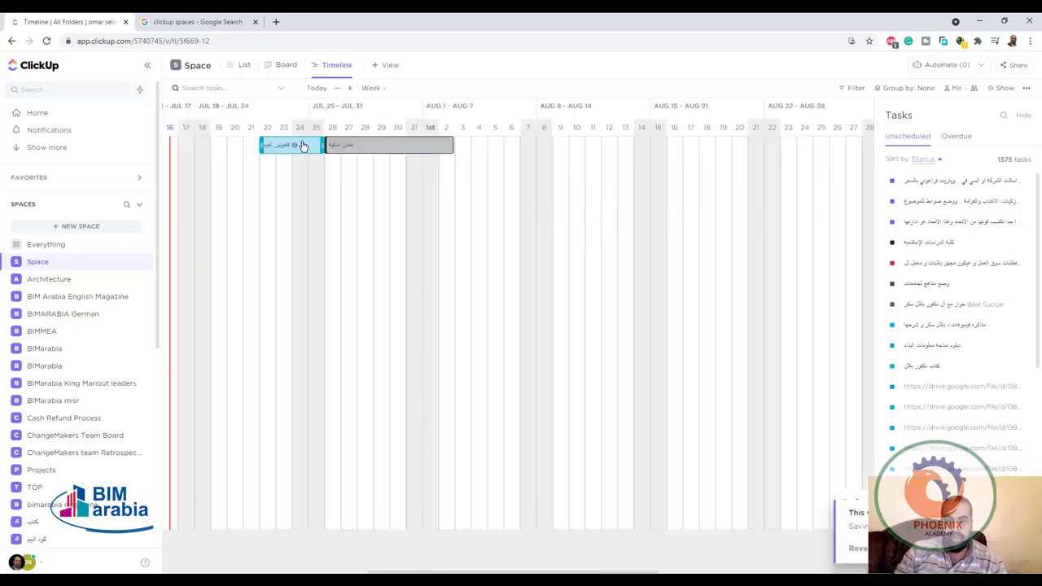
pyautogui.moveTo(300, 147); pyautogui.dragTo(316, 189)
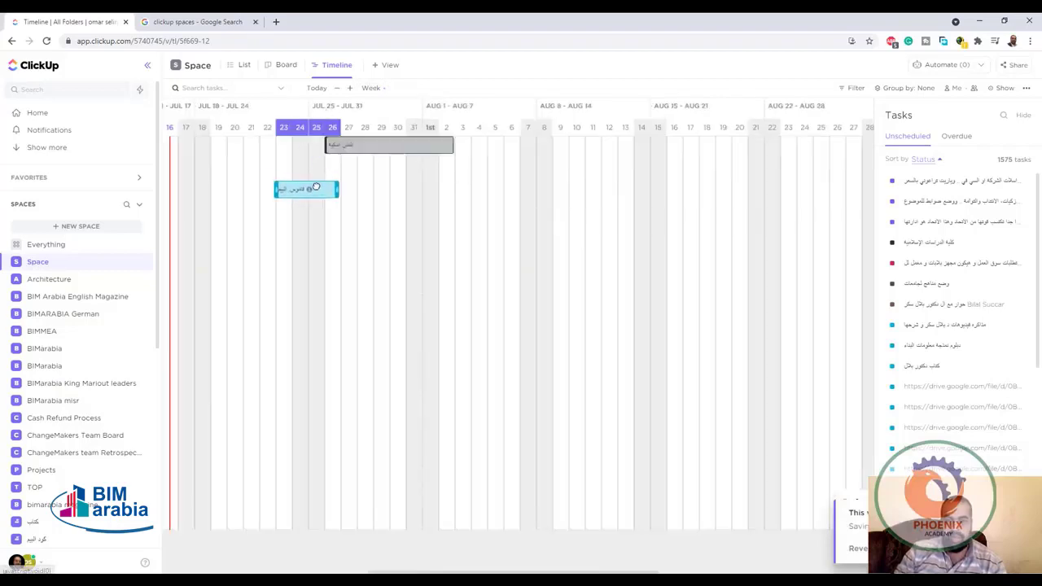
pyautogui.click(381, 65)
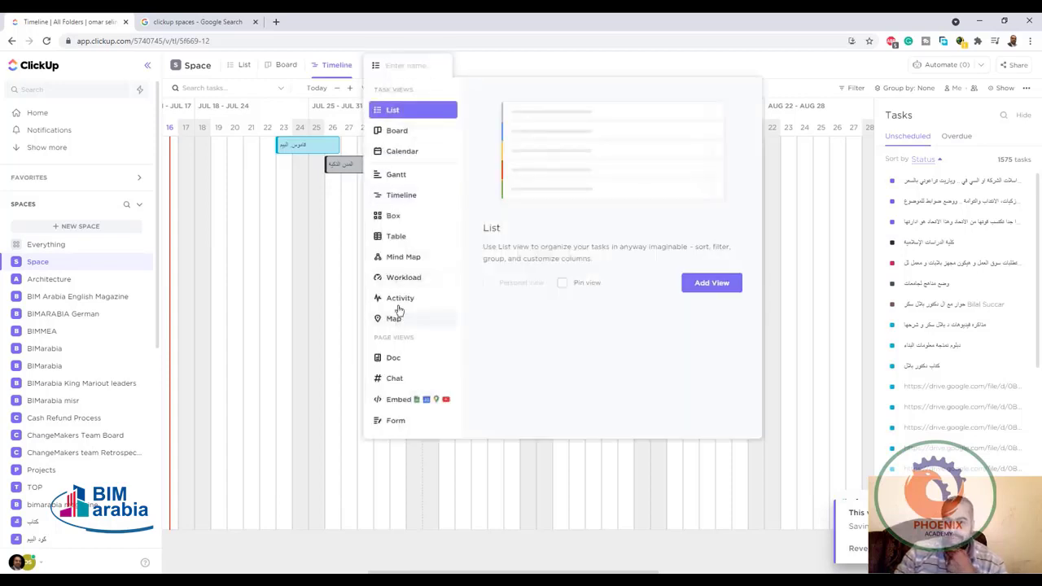
# Add a Mind Map view built from tasks, expanding EGY, its Imported From Trello list, and ITS timesheet
pyautogui.click(397, 257)
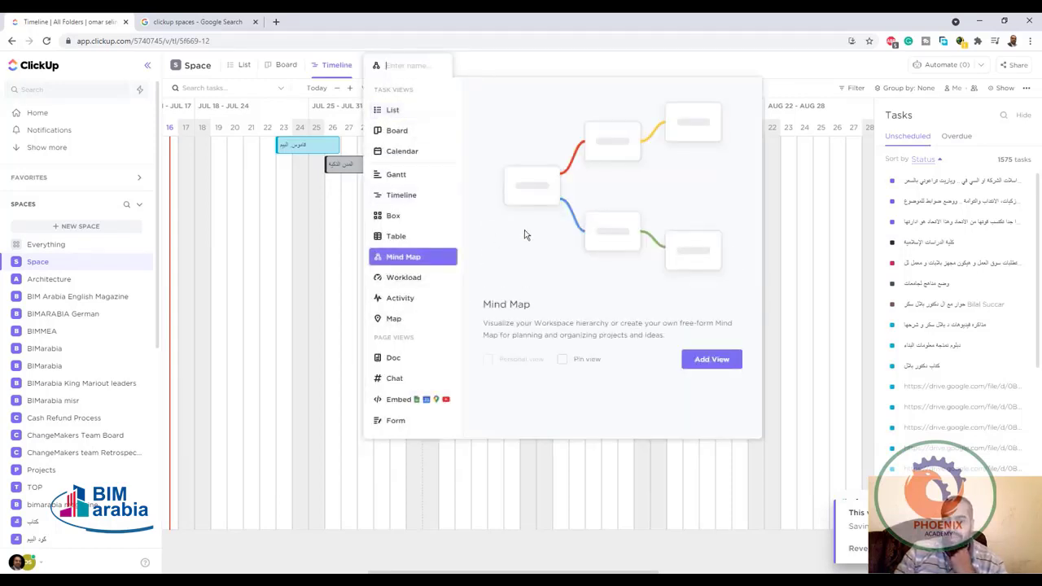
pyautogui.click(711, 359)
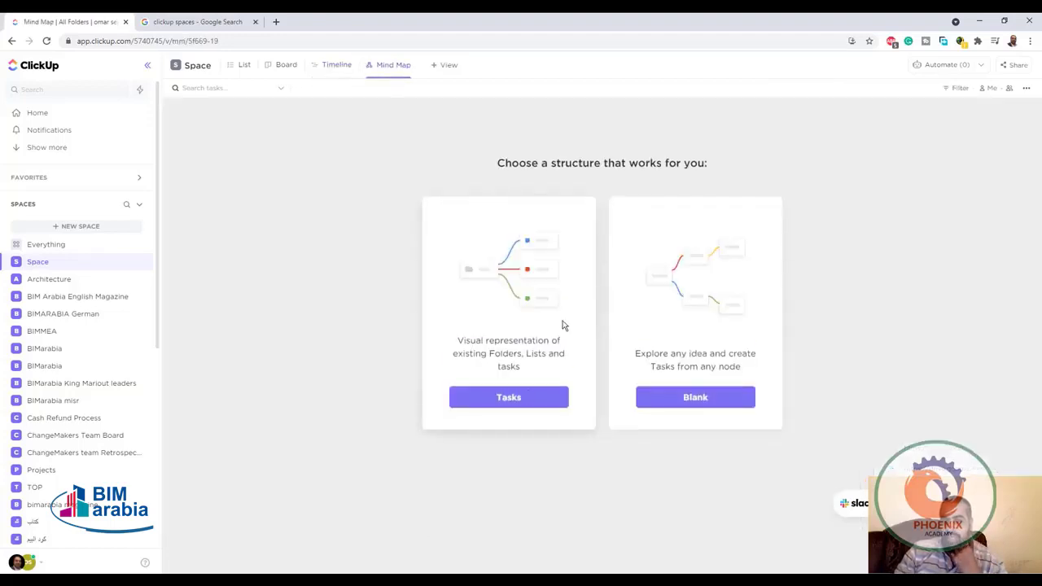
pyautogui.click(521, 399)
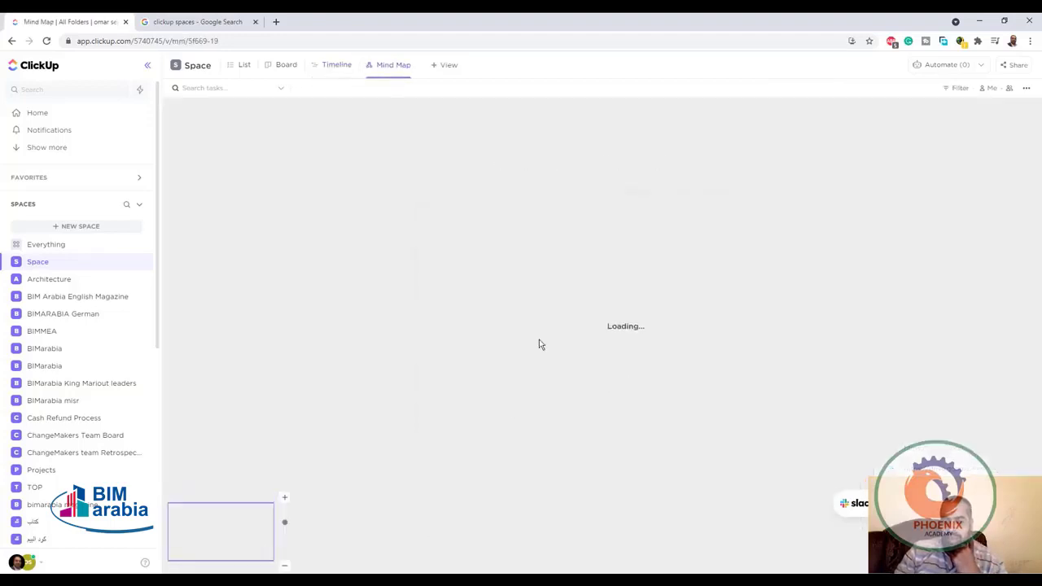
pyautogui.scroll(-5, 530, 278)
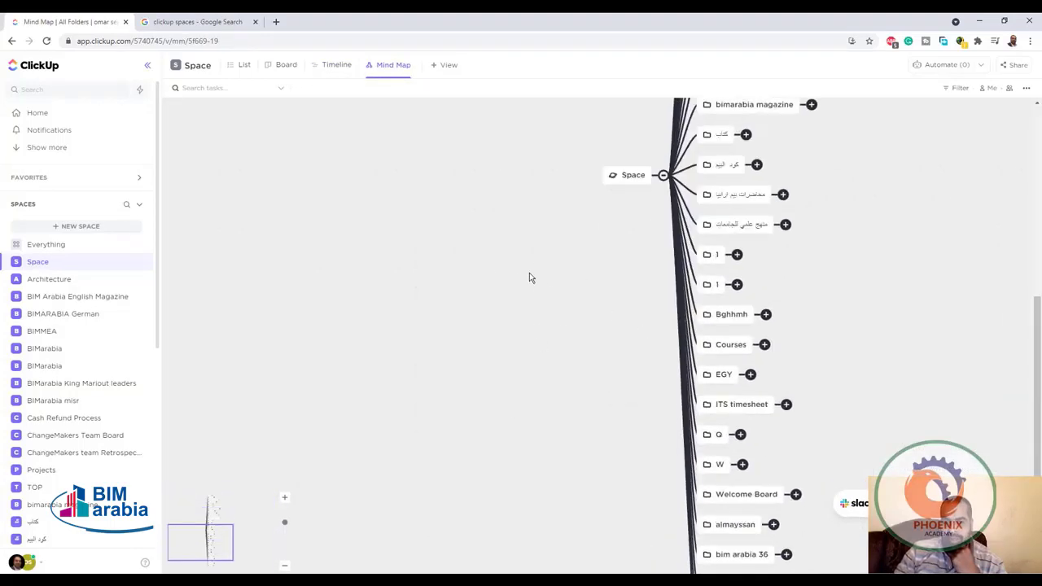
pyautogui.click(751, 375)
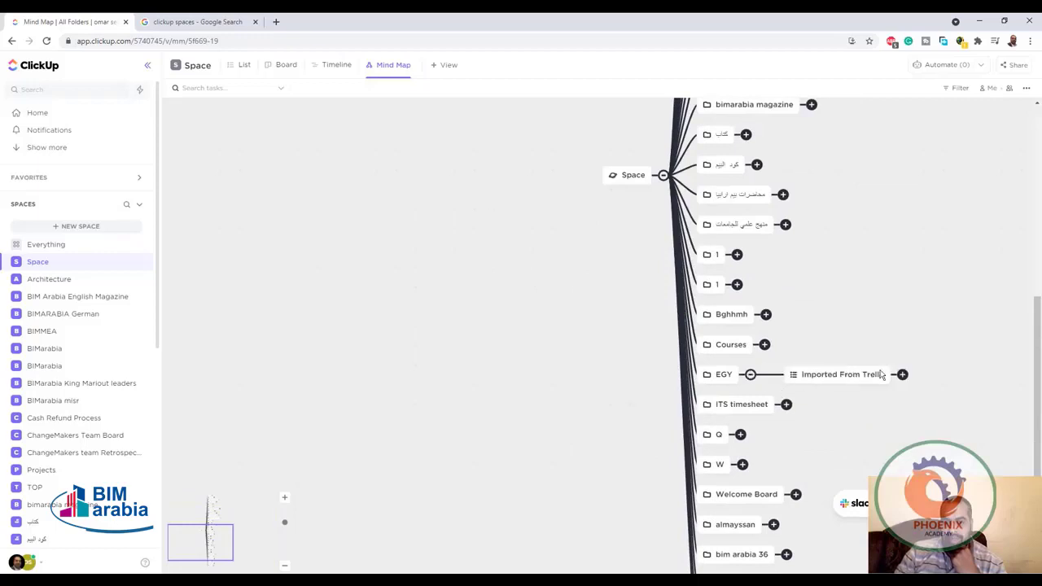
pyautogui.click(902, 375)
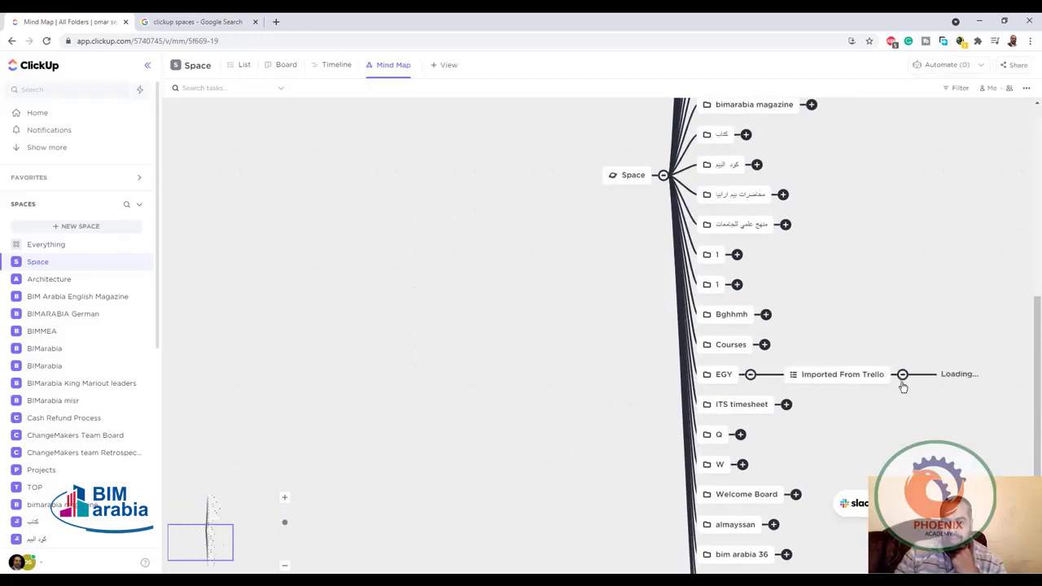
pyautogui.click(786, 407)
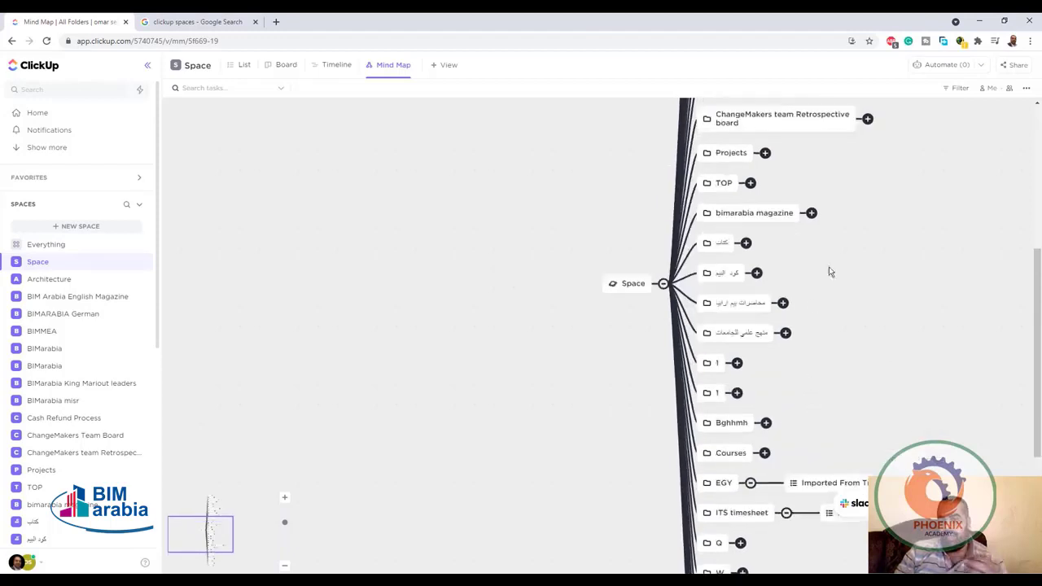